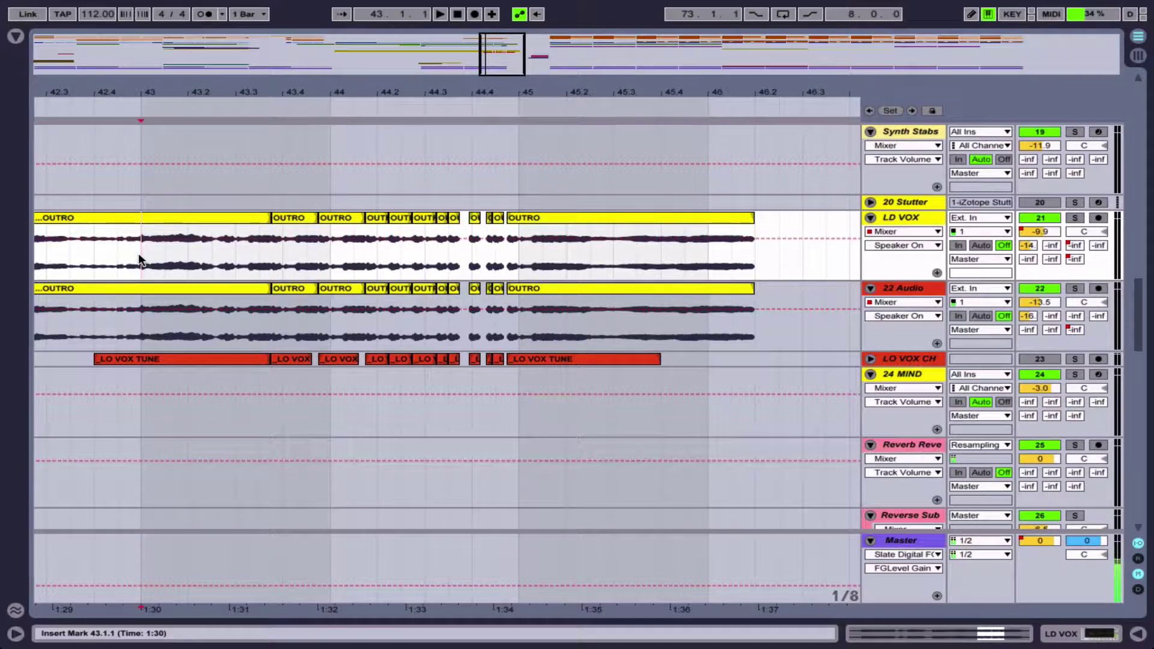
Play the chopped LD VOX and layered vocal clips from bar 41.
{"action": "key", "text": "minus"}
{"action": "key", "text": "minus"}
{"action": "left_click", "coordinate": [116, 268]}
{"action": "key", "text": "space"}
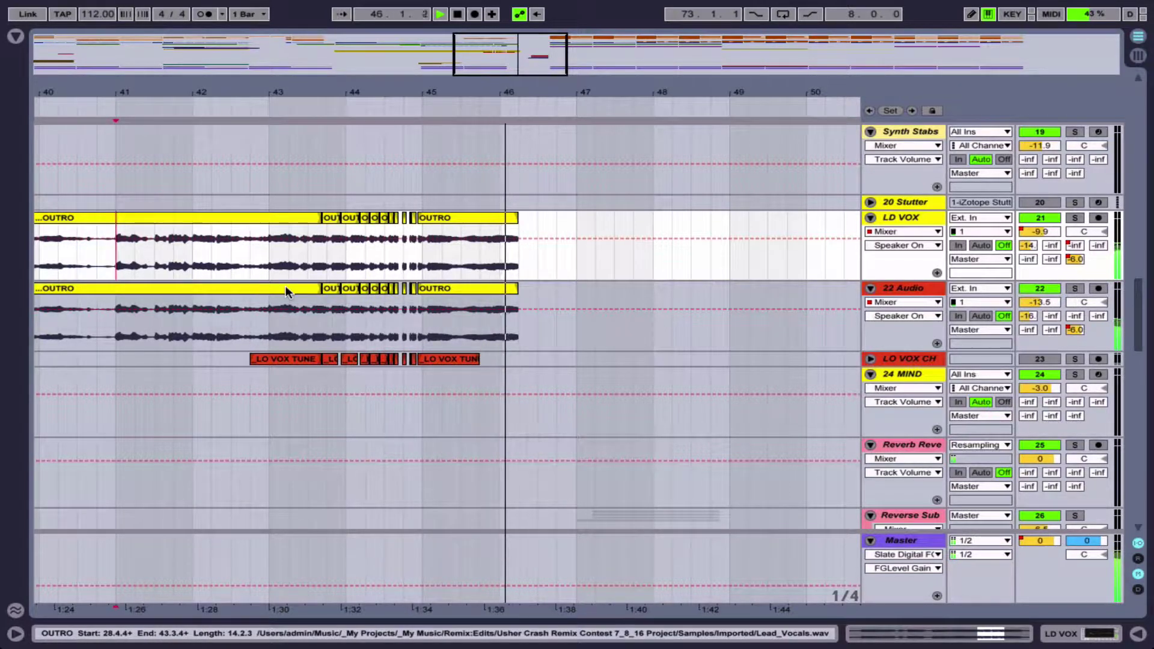
{"action": "key", "text": "space"}
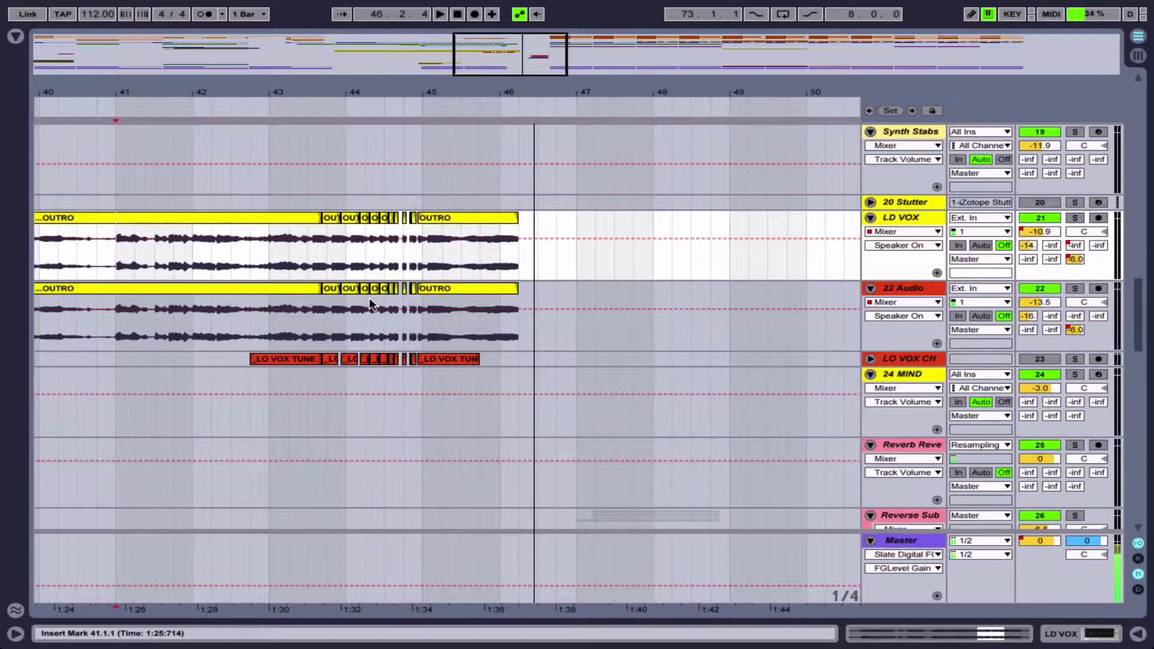
{"action": "key", "text": "space"}
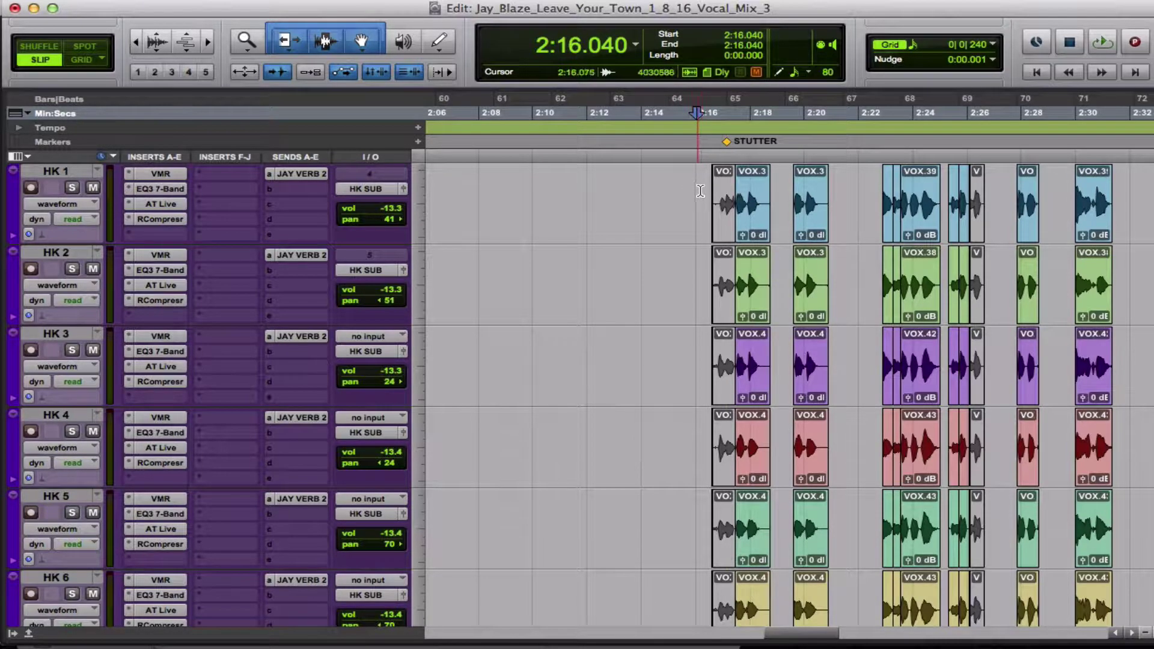
Switch to the Pro Tools vocal mix session and inspect the Stutter Edit insert on the HK SUB track.
{"action": "scroll", "coordinate": [701, 191], "scroll_direction": "down", "scroll_amount": 10}
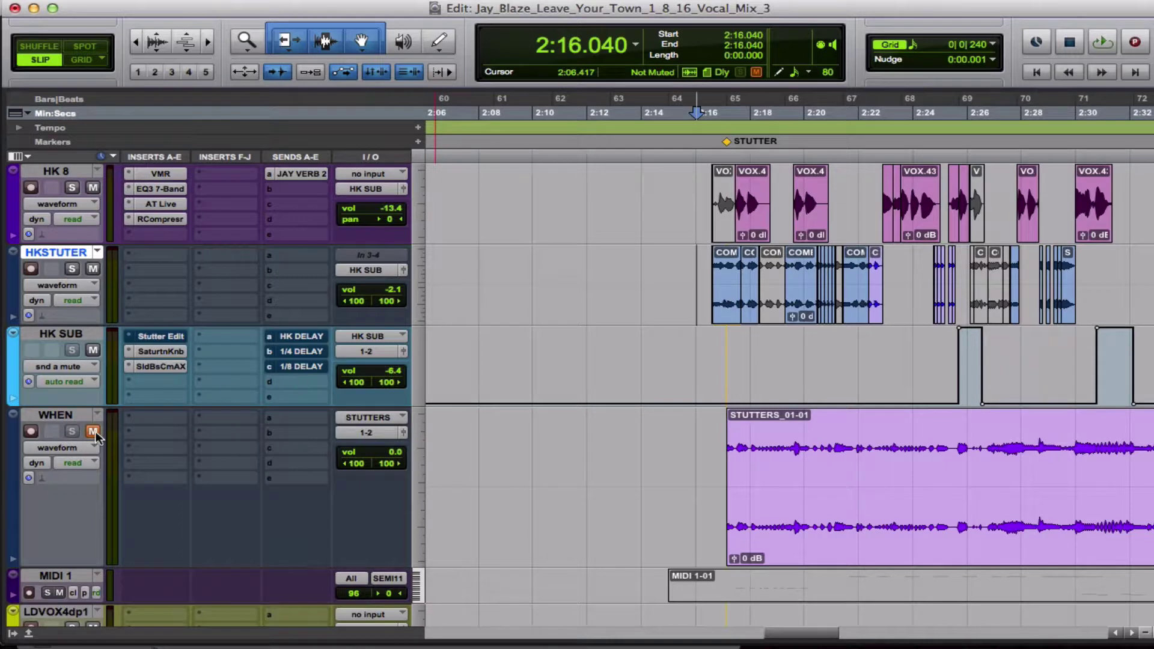
{"action": "left_click", "coordinate": [153, 338]}
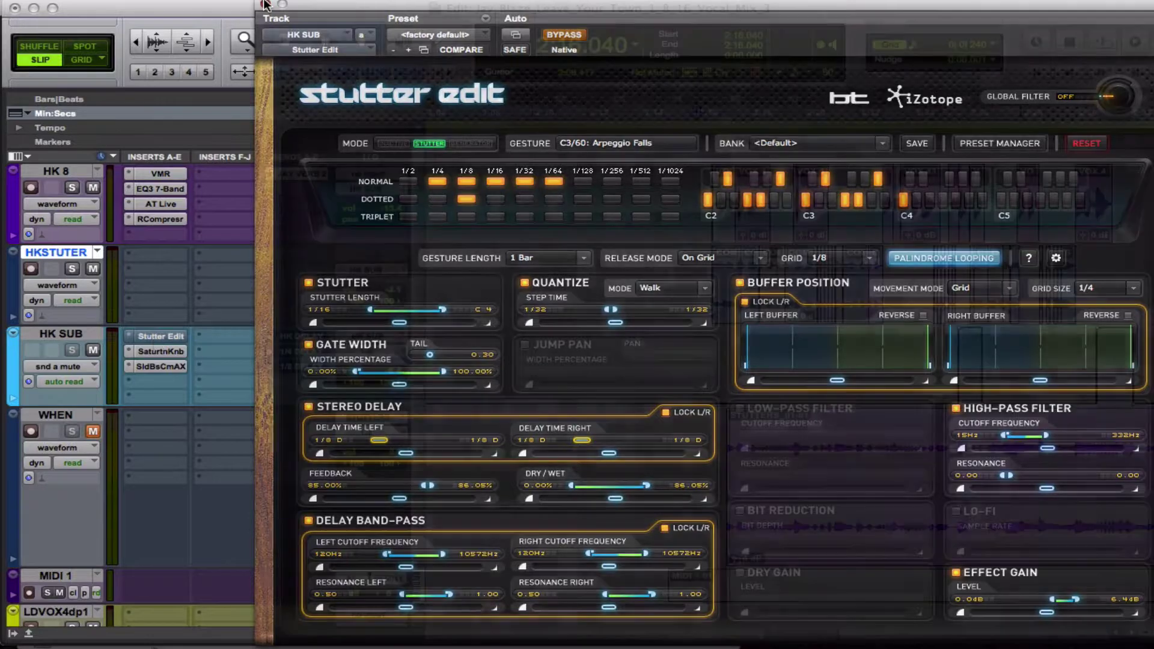
{"action": "left_click", "coordinate": [265, 3]}
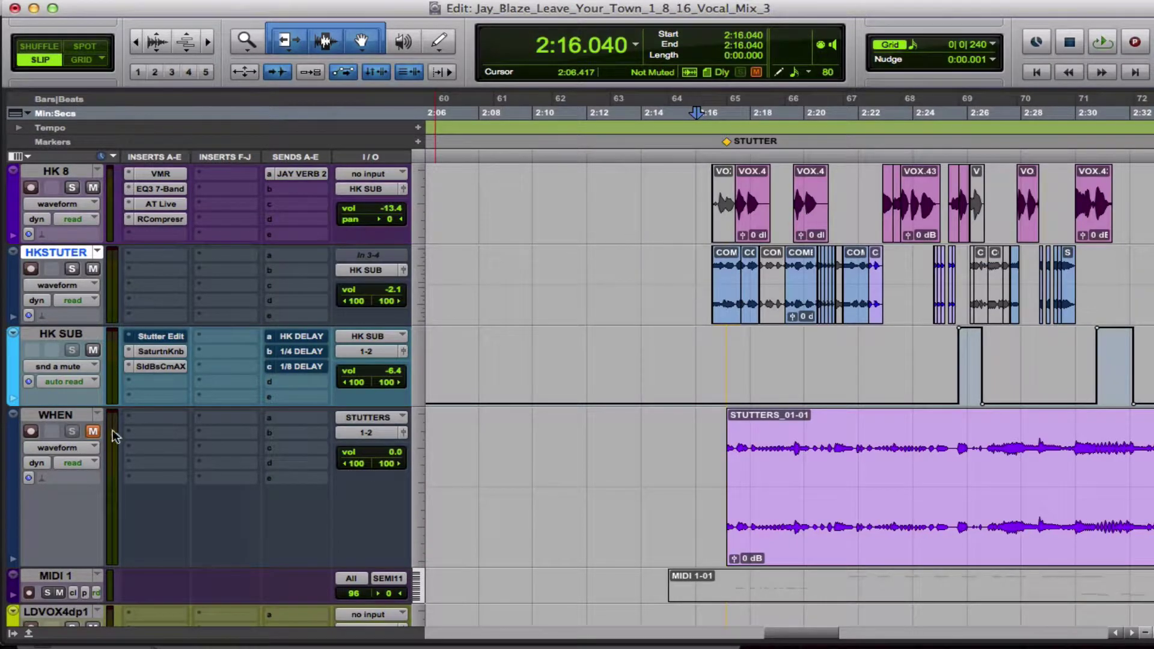
Unmute the WHEN track and highlight the first group of HKSTUTER clips, from about 2:15.9 to 2:23.6.
{"action": "left_click", "coordinate": [93, 432]}
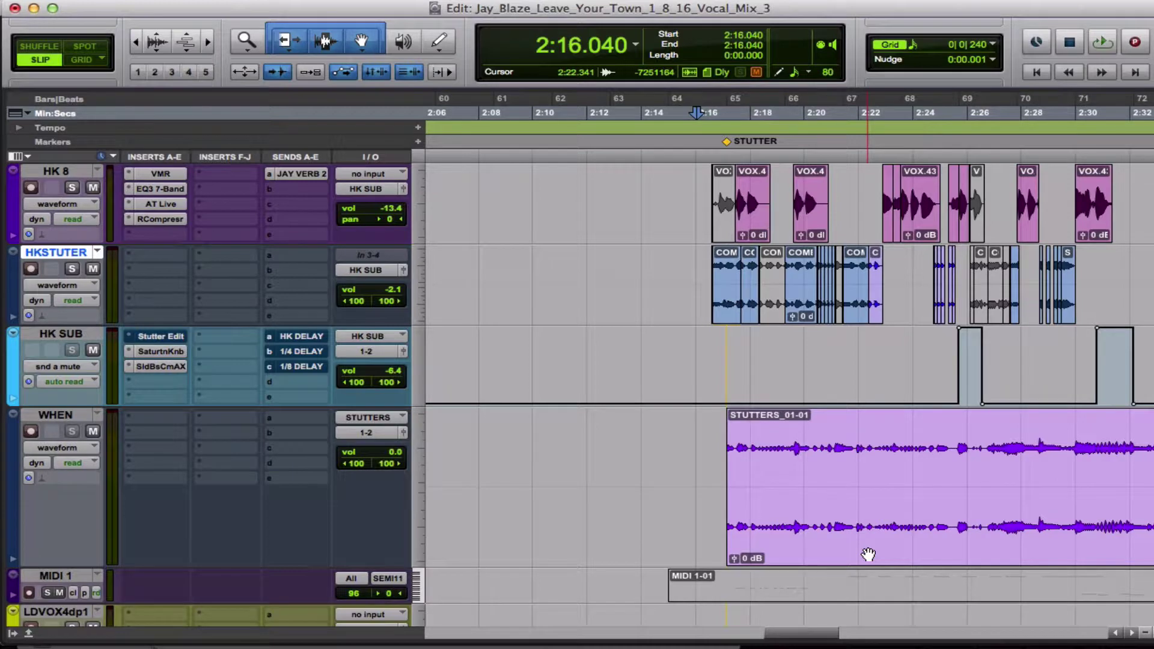
{"action": "left_click_drag", "start_coordinate": [695, 277], "coordinate": [903, 280]}
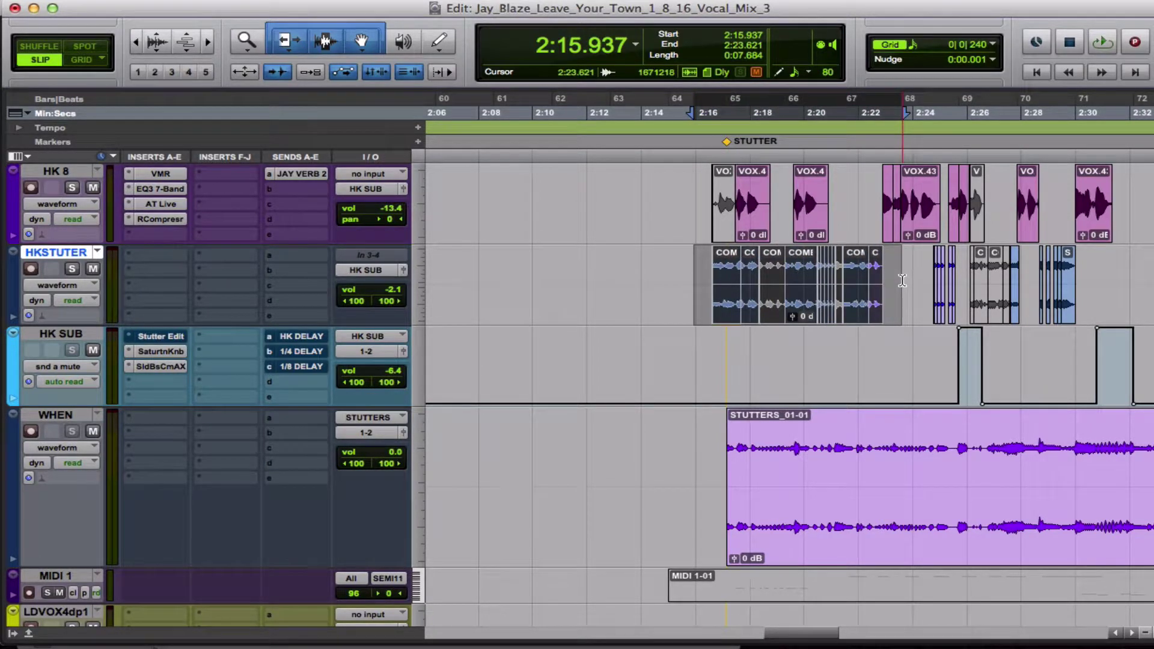
{"action": "scroll", "coordinate": [902, 280], "scroll_direction": "up", "scroll_amount": 6}
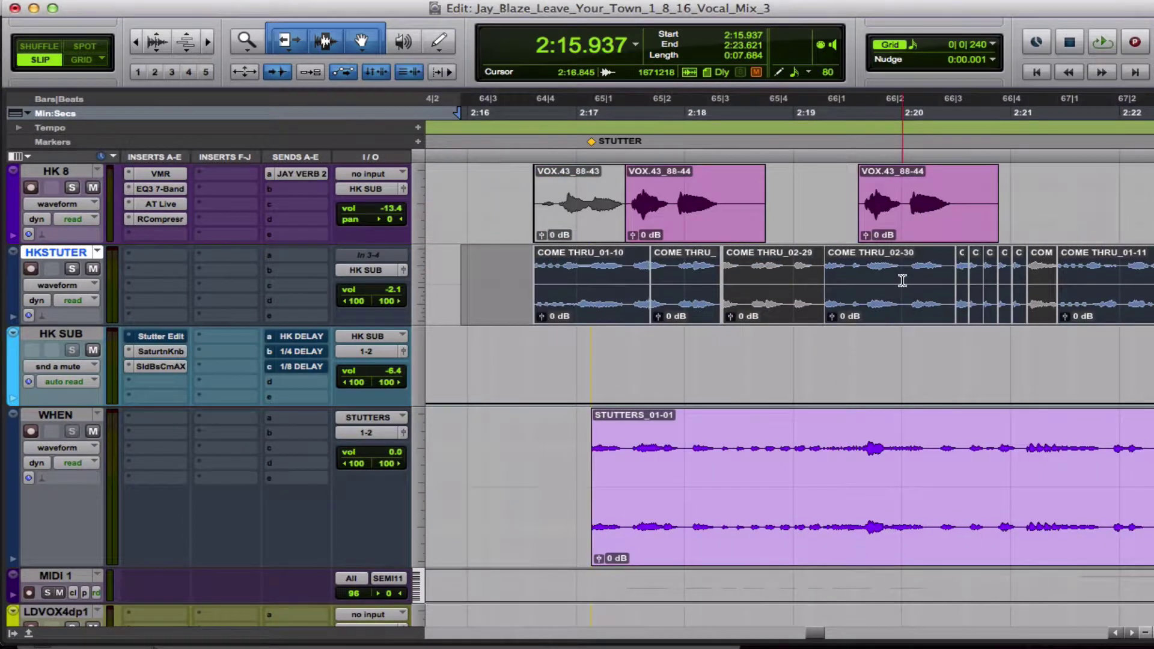
Audition the STUTTERS_01-01 clip from its start with the WHEN track soloed, then release the solo.
{"action": "left_click", "coordinate": [679, 546]}
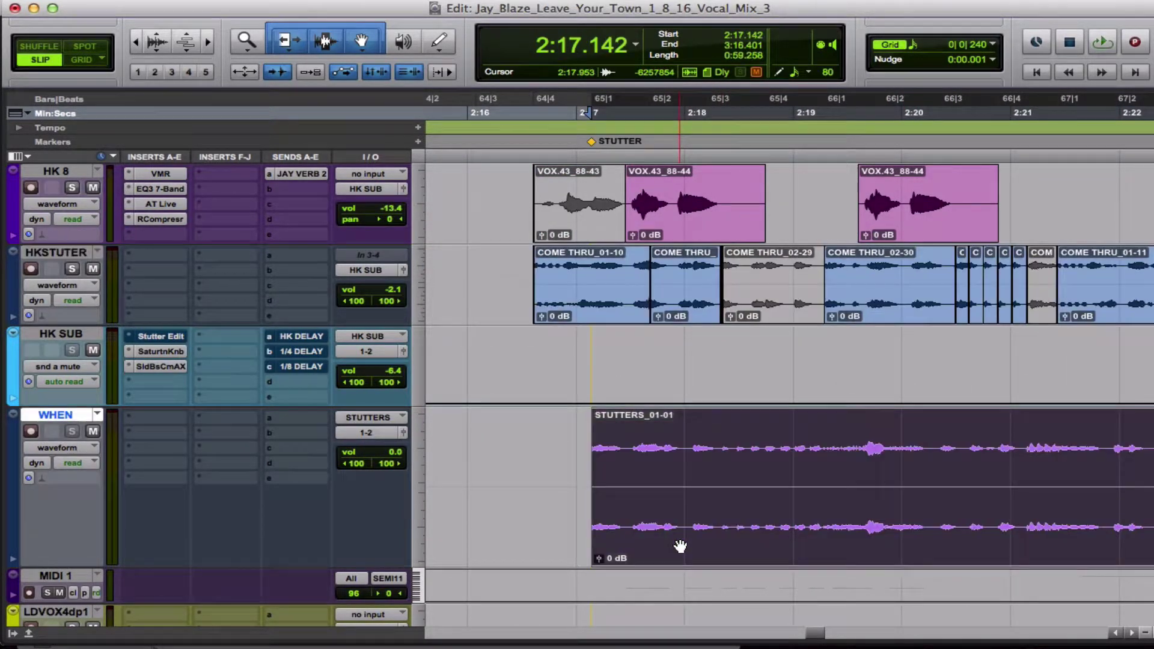
{"action": "left_click", "coordinate": [75, 432]}
{"action": "key", "text": "space"}
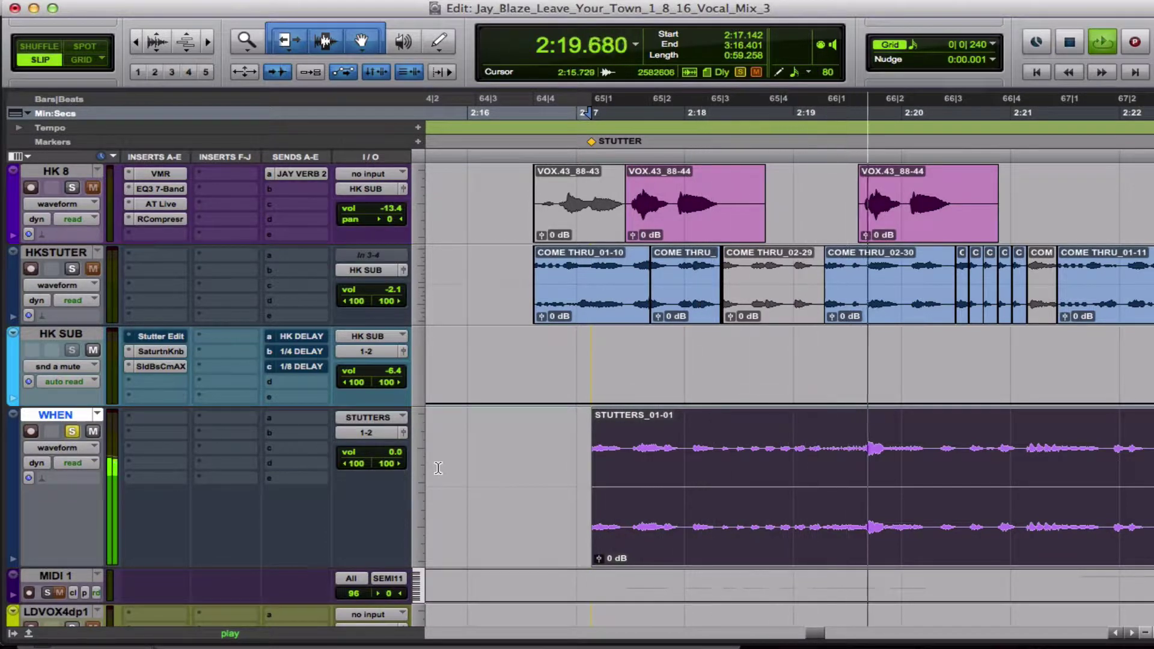
{"action": "key", "text": "super+bracketleft"}
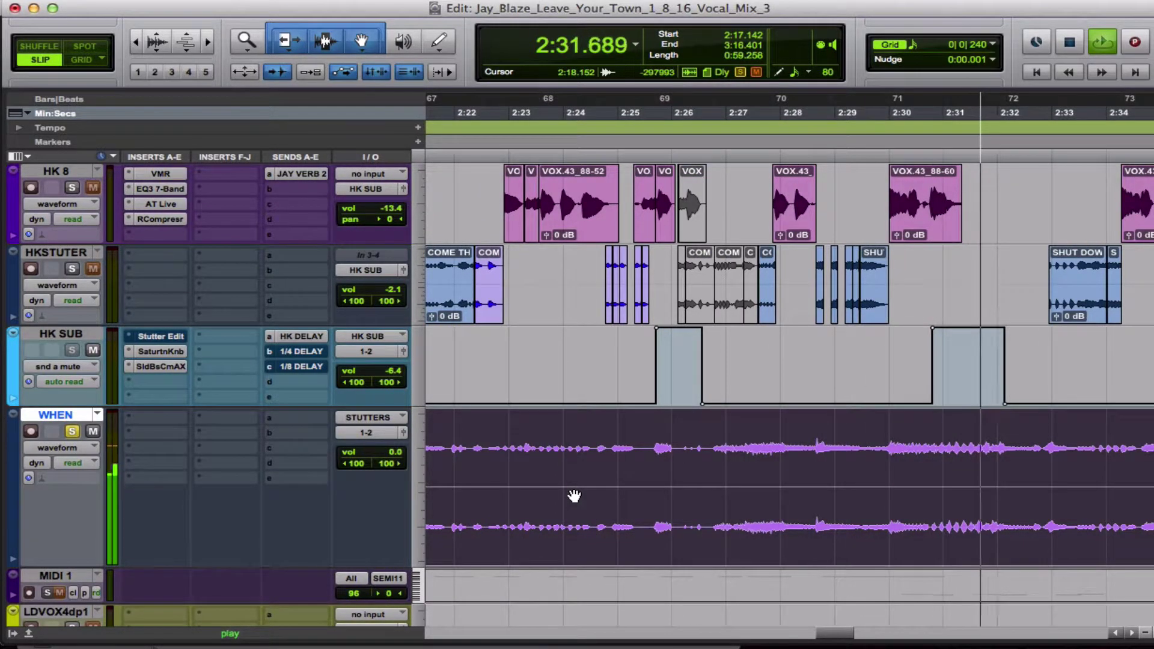
{"action": "key", "text": "space"}
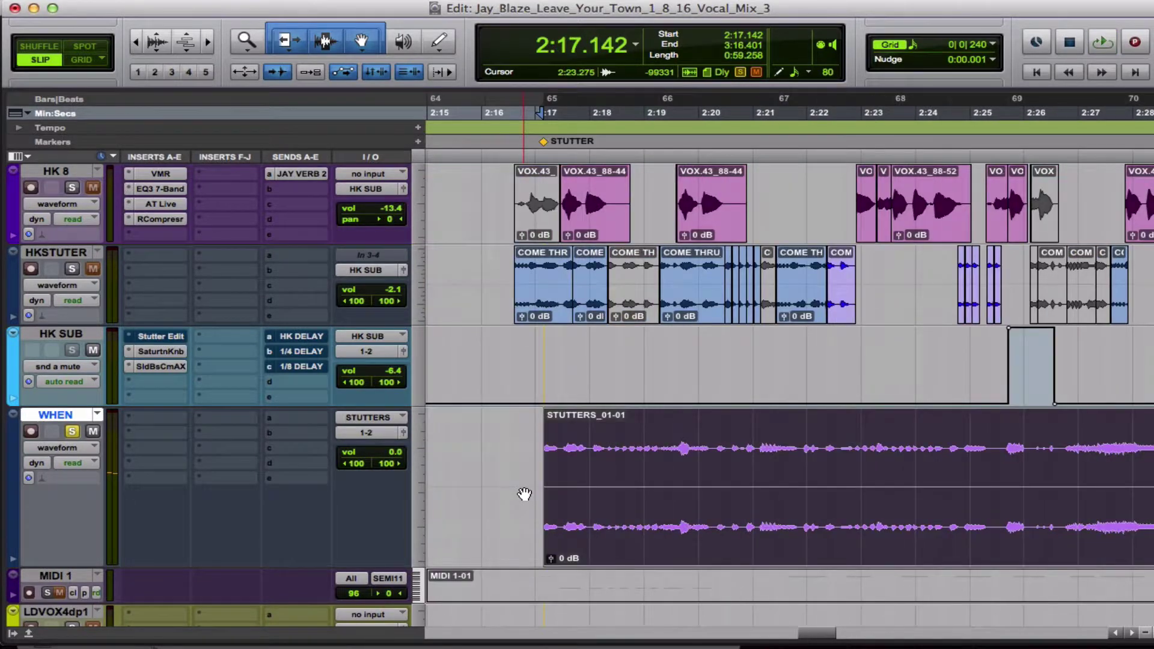
{"action": "left_click", "coordinate": [73, 431]}
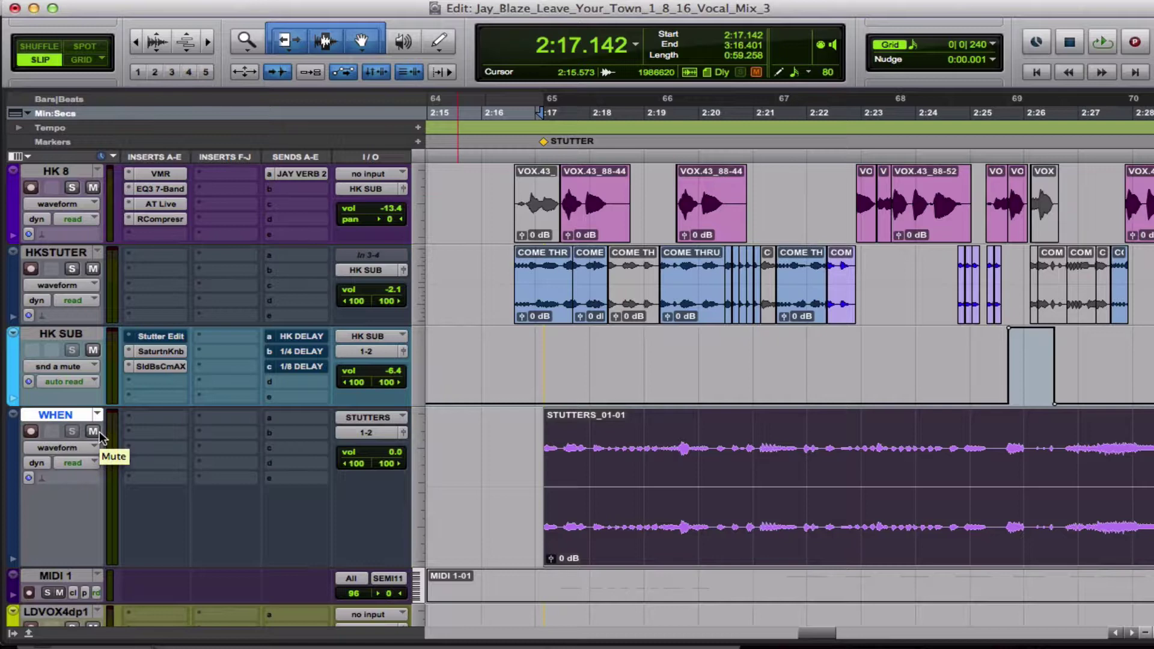
Highlight the HKSTUTER clips from about 2:16.4 to 2:23.1 and compare them with the HK vocal tracks above.
{"action": "left_click_drag", "start_coordinate": [505, 259], "coordinate": [865, 267]}
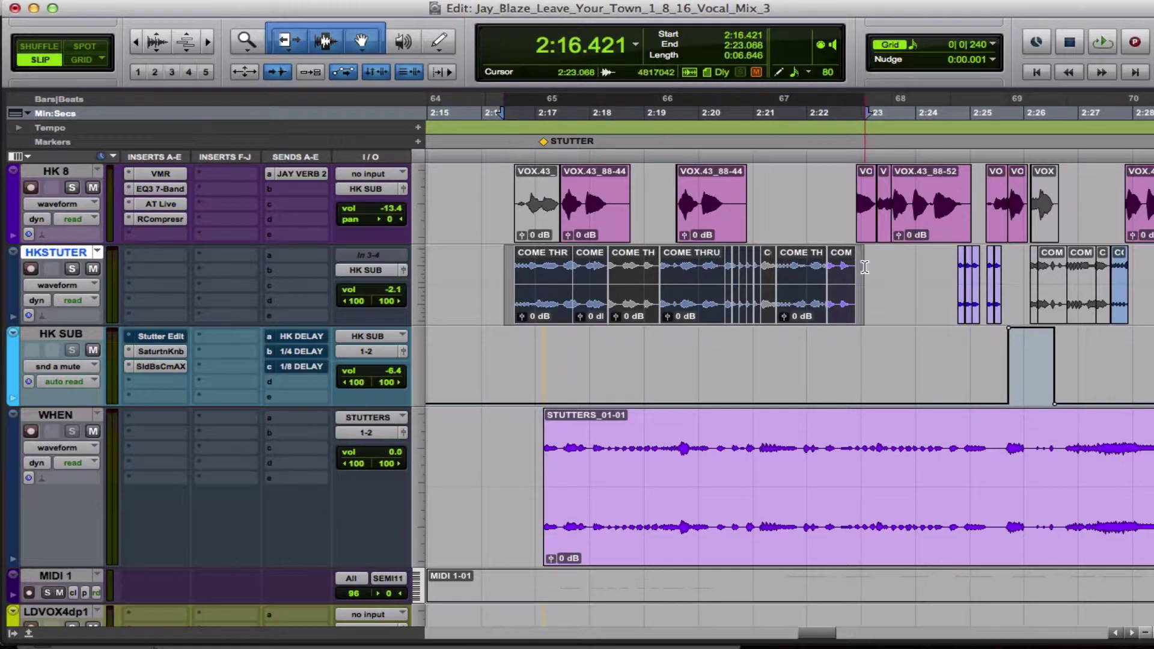
{"action": "scroll", "coordinate": [860, 264], "scroll_direction": "up", "scroll_amount": 5}
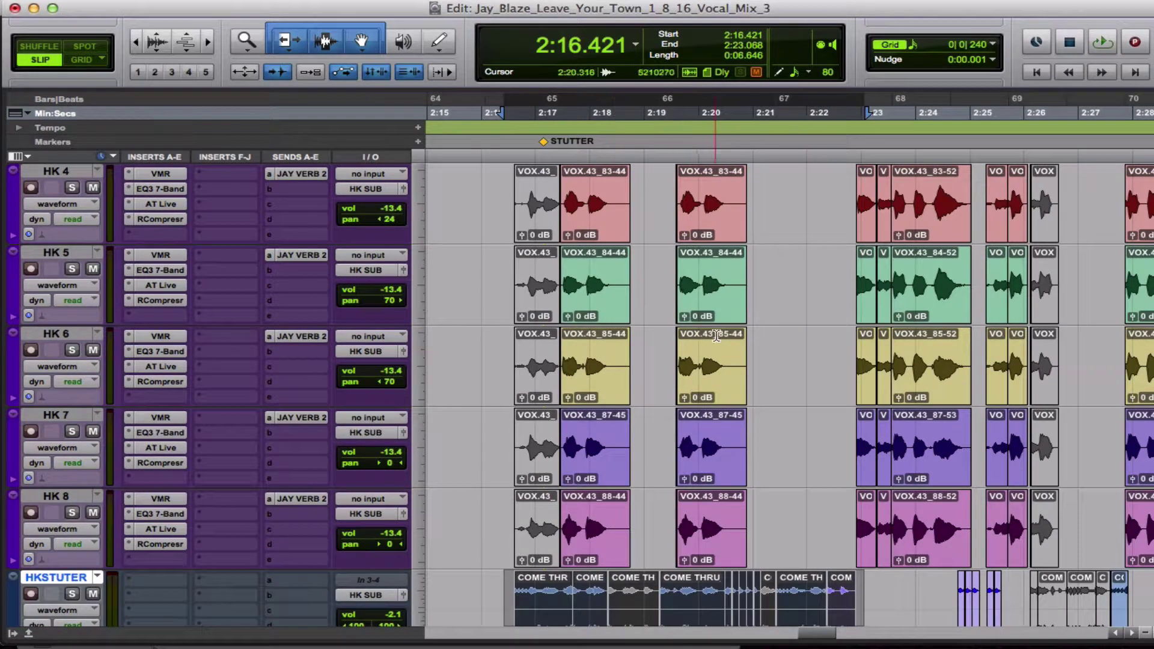
{"action": "scroll", "coordinate": [707, 353], "scroll_direction": "down", "scroll_amount": 2}
{"action": "scroll", "coordinate": [707, 353], "scroll_direction": "down", "scroll_amount": 4}
{"action": "scroll", "coordinate": [481, 354], "scroll_direction": "up", "scroll_amount": 2}
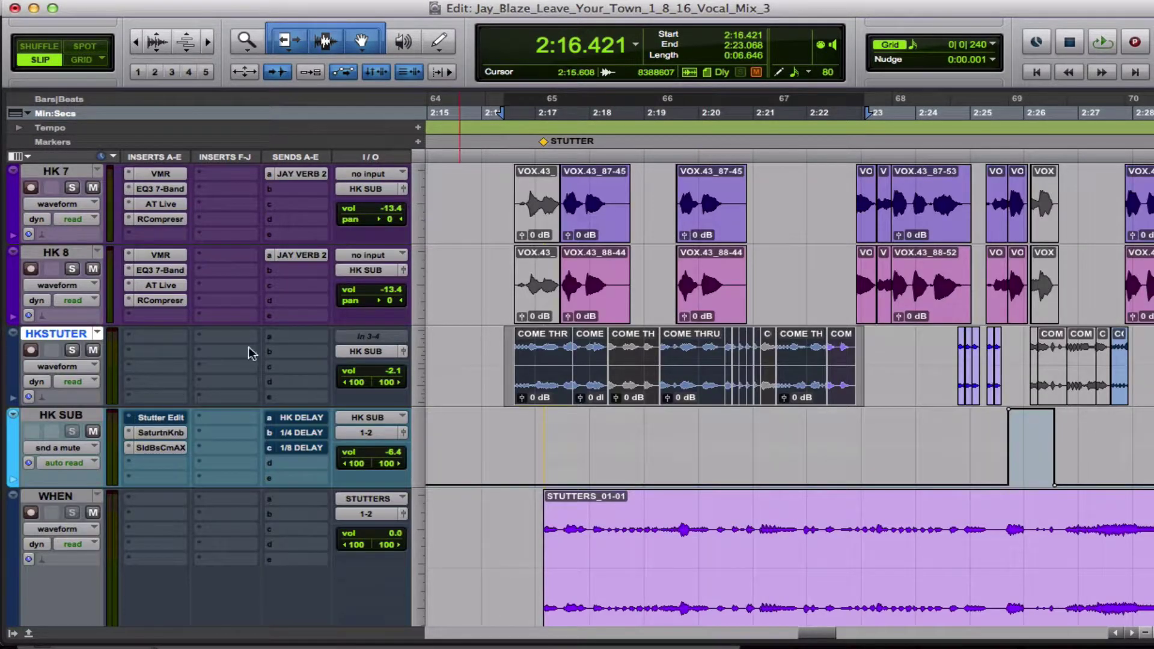
Deactivate the Stutter Edit insert on HK SUB and play the section from about 2:16.2 with the WHEN track muted.
{"action": "left_click", "coordinate": [173, 419], "text": "ctrl+super"}
{"action": "left_click", "coordinate": [491, 334]}
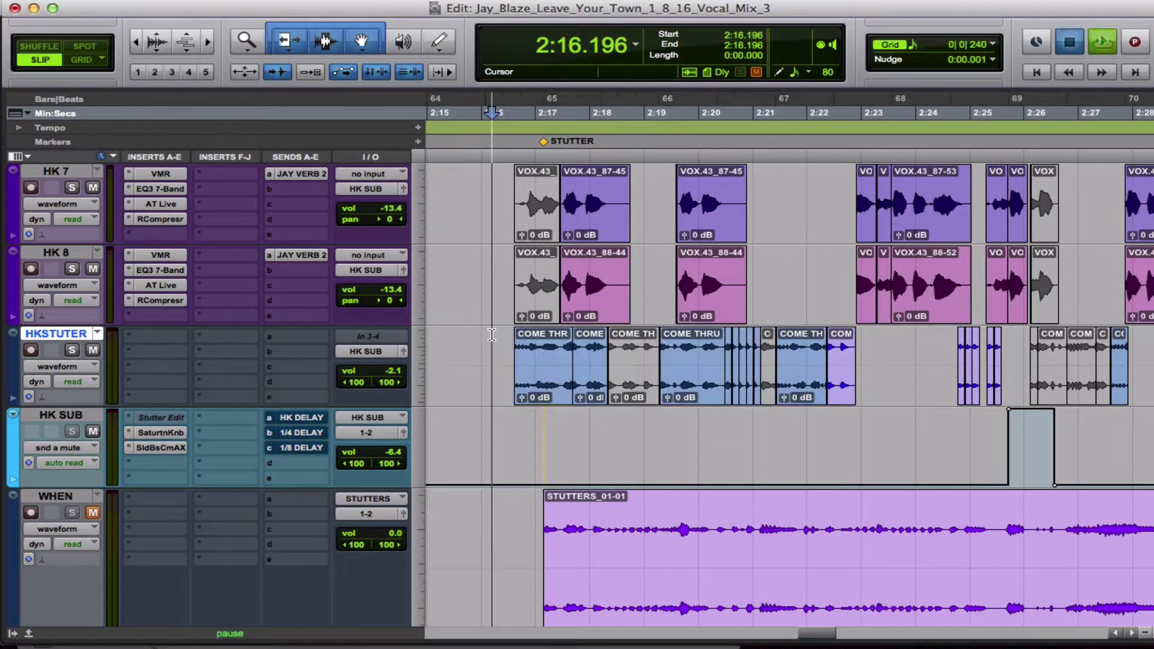
{"action": "key", "text": "space"}
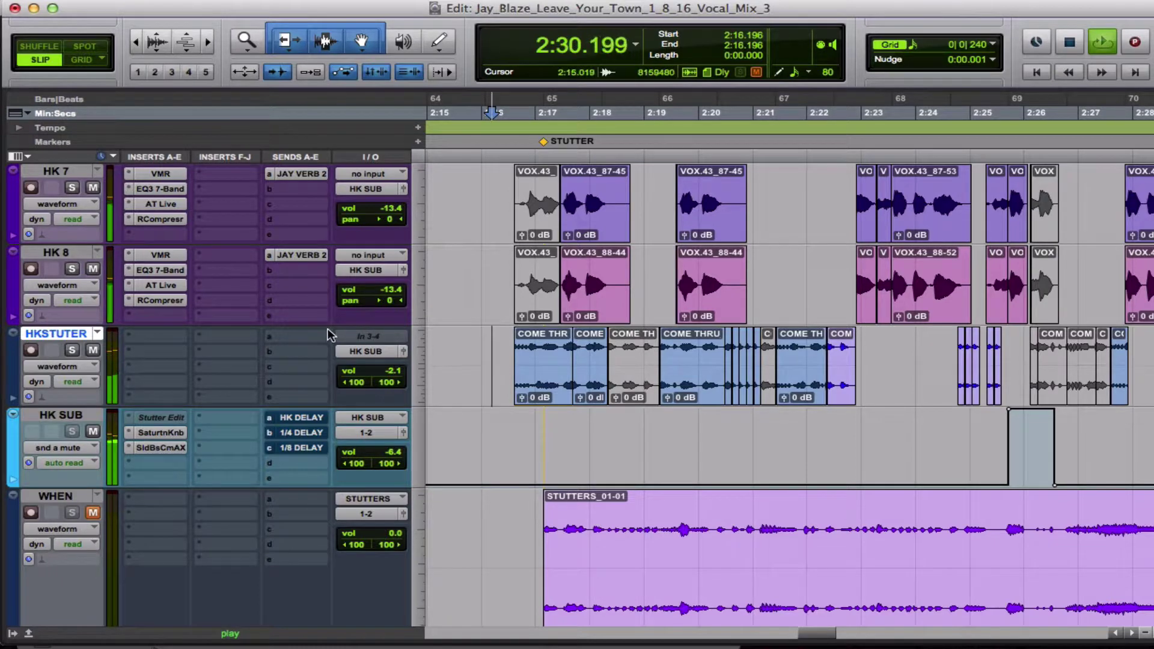
{"action": "key", "text": "space"}
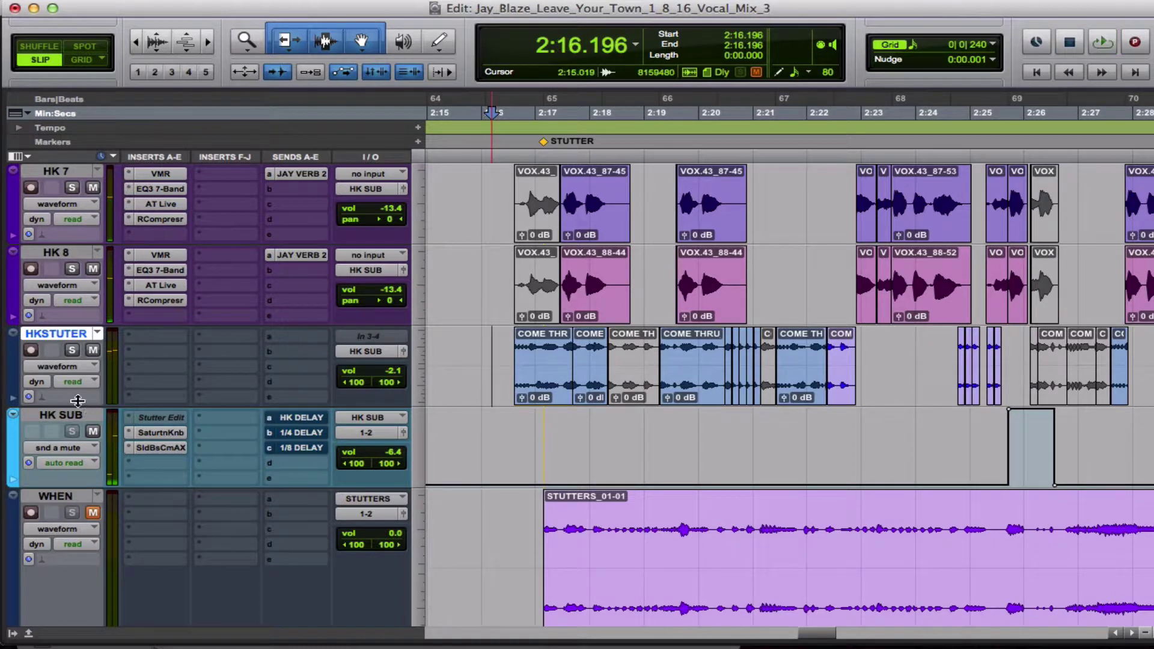
Audition the HKSTUTER track in solo from about 2:16.2, then release the solo.
{"action": "left_click", "coordinate": [72, 351]}
{"action": "key", "text": "space"}
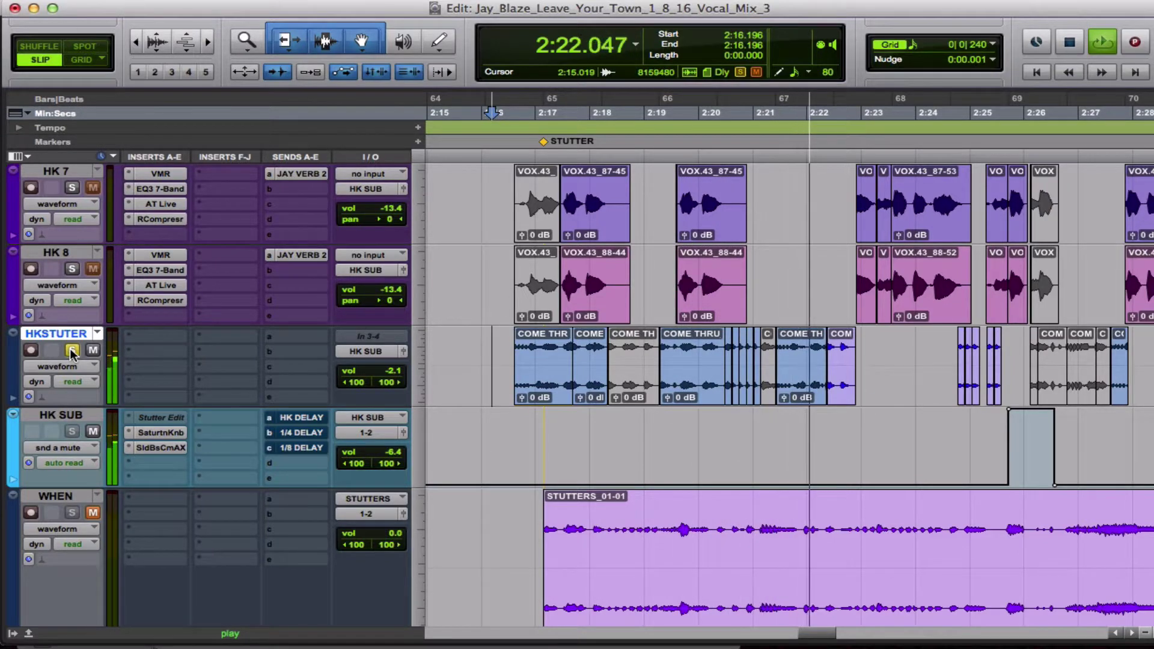
{"action": "left_click", "coordinate": [72, 351]}
{"action": "key", "text": "space"}
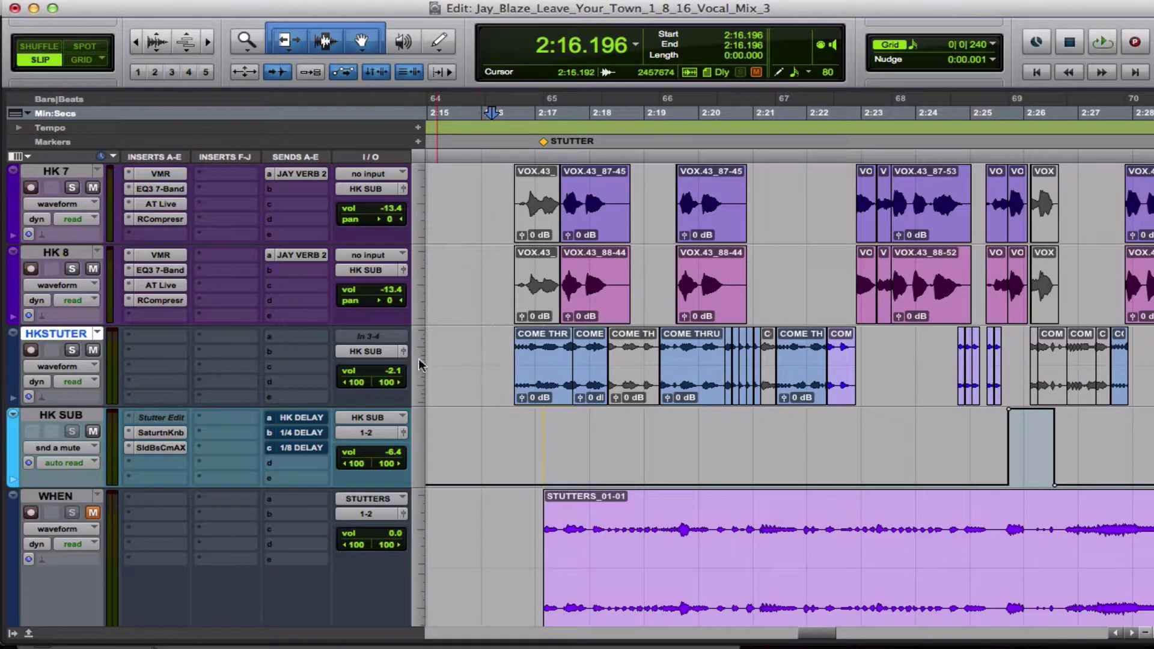
Examine the HKSTUTER edits up close, highlighting the first clip and the short COME THRU chops from about 2:20.1 to 2:21.6.
{"action": "left_click_drag", "start_coordinate": [508, 355], "coordinate": [567, 339]}
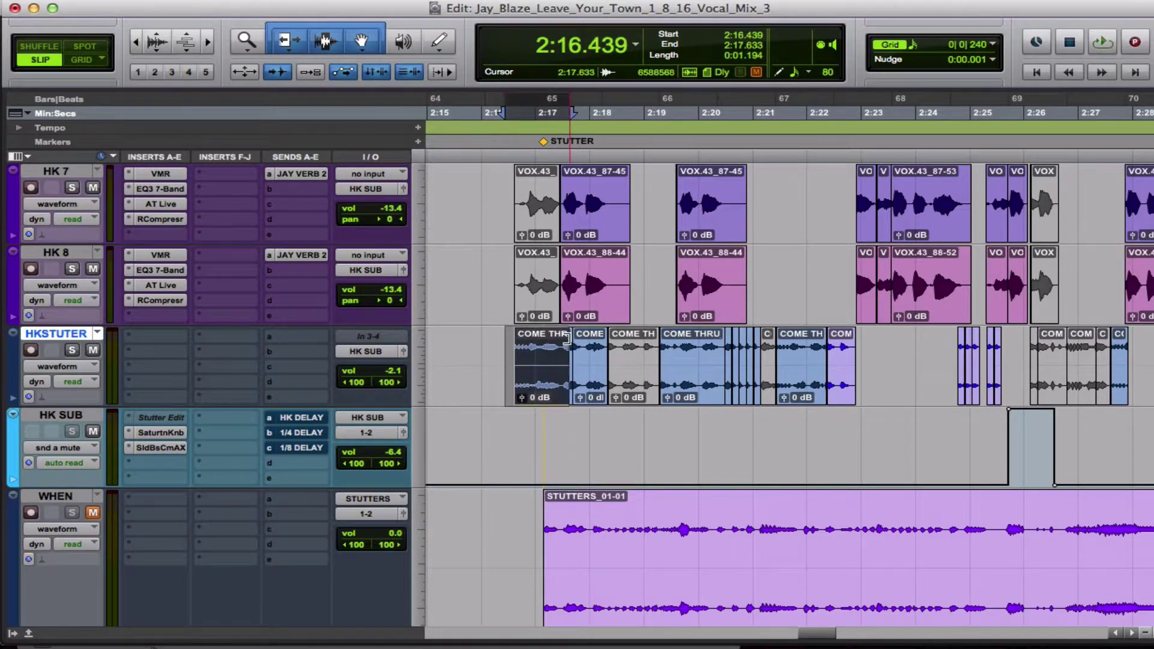
{"action": "key", "text": "super+bracketright"}
{"action": "key", "text": "super+bracketright"}
{"action": "scroll", "coordinate": [574, 345], "scroll_direction": "right", "scroll_amount": 10}
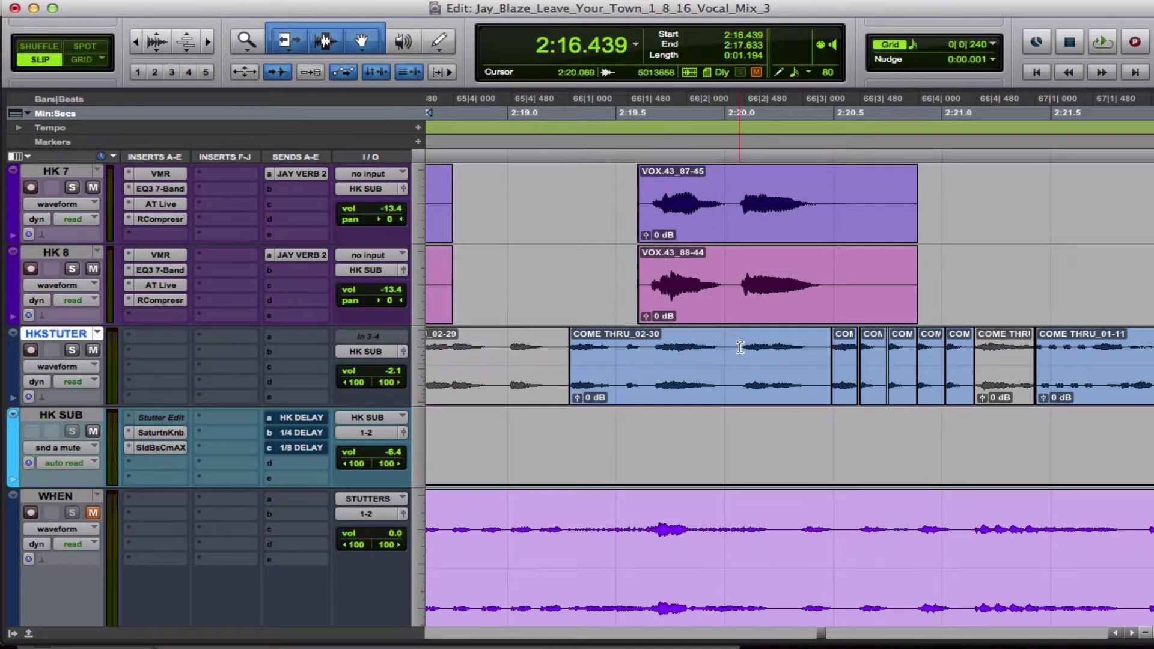
{"action": "left_click_drag", "start_coordinate": [740, 347], "coordinate": [1083, 349]}
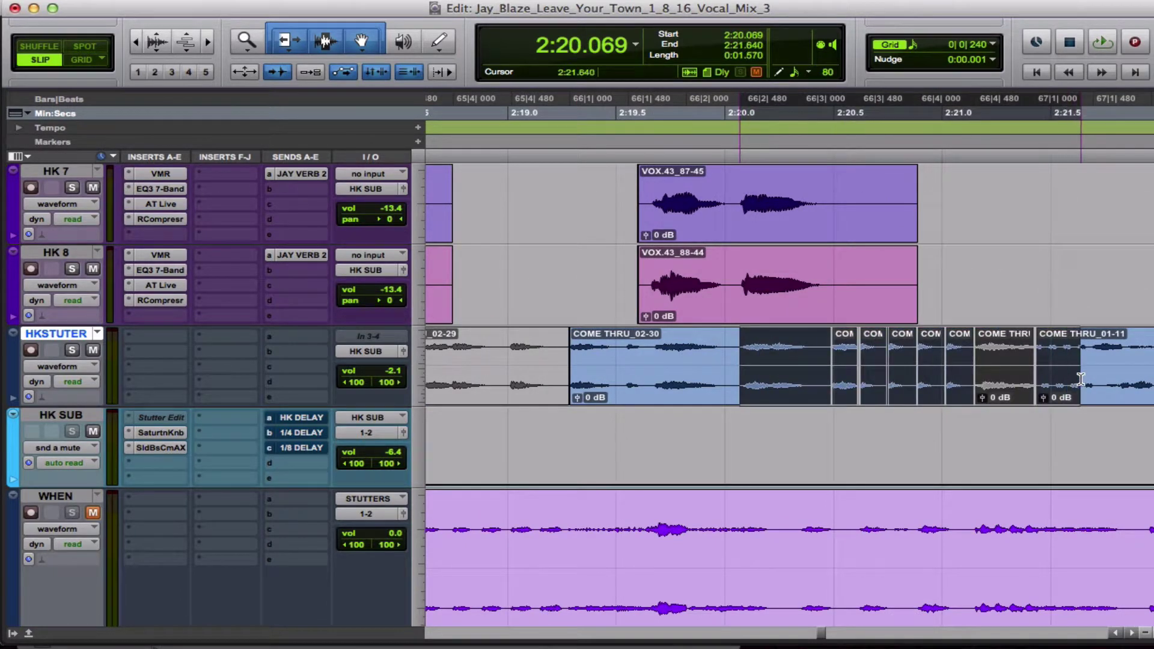
{"action": "left_click", "coordinate": [791, 353]}
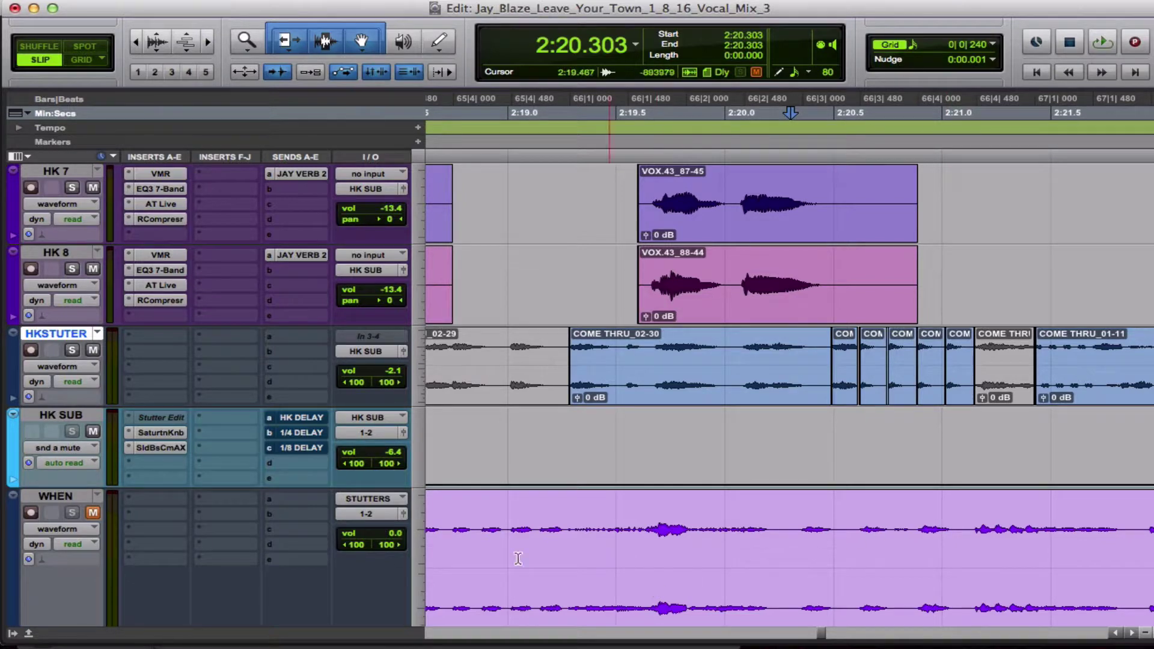
Recall memory location 1 and play the stutter section from about 2:16.3 with the HKSTUTER track muted for comparison.
{"action": "left_click", "coordinate": [93, 351]}
{"action": "key", "text": "KP_Decimal"}
{"action": "key", "text": "KP_1"}
{"action": "key", "text": "KP_Decimal"}
{"action": "key", "text": "space"}
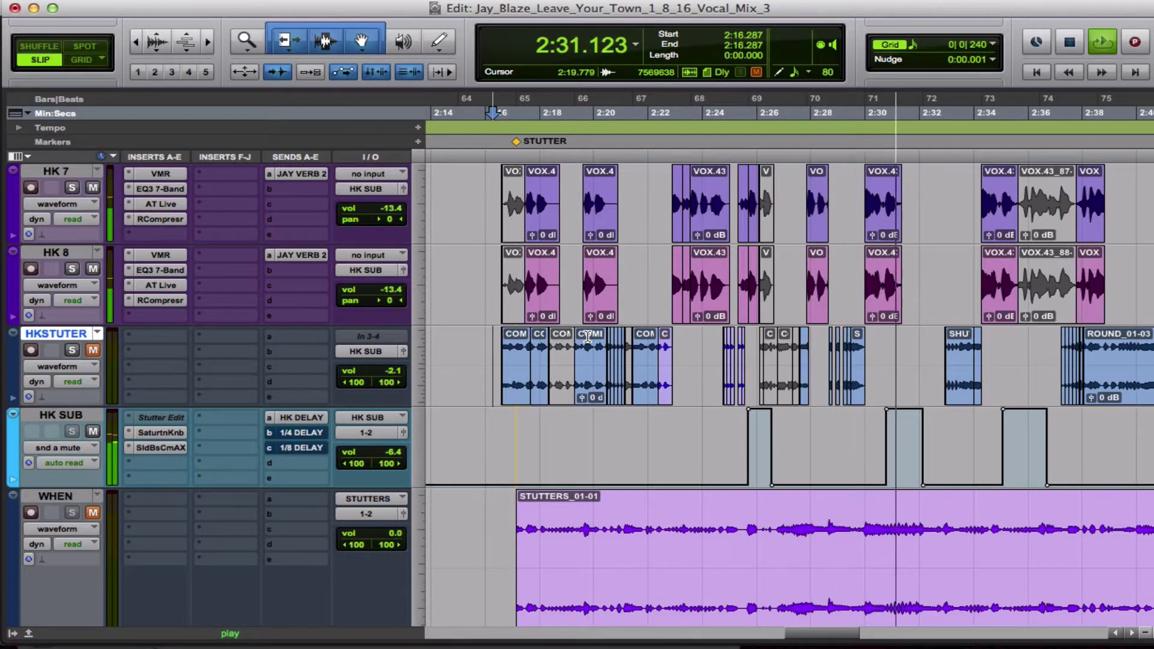
{"action": "key", "text": "space"}
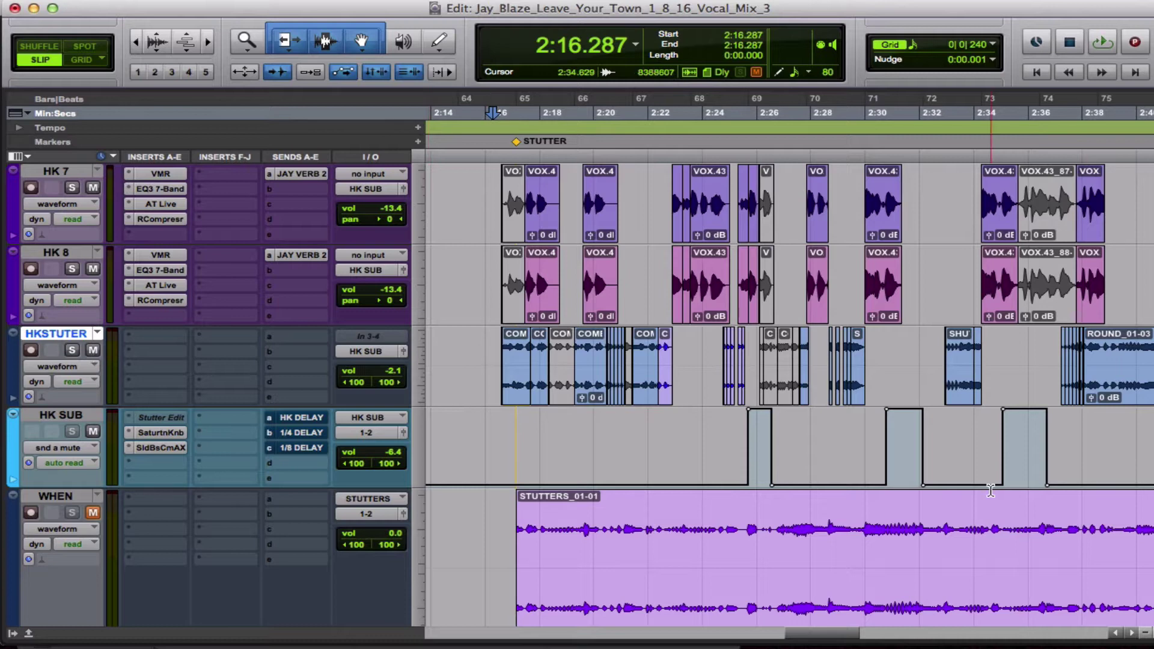
Play the HK vocals and stutter clips from about 2:29.7, just before bar 71.
{"action": "left_click", "coordinate": [887, 347]}
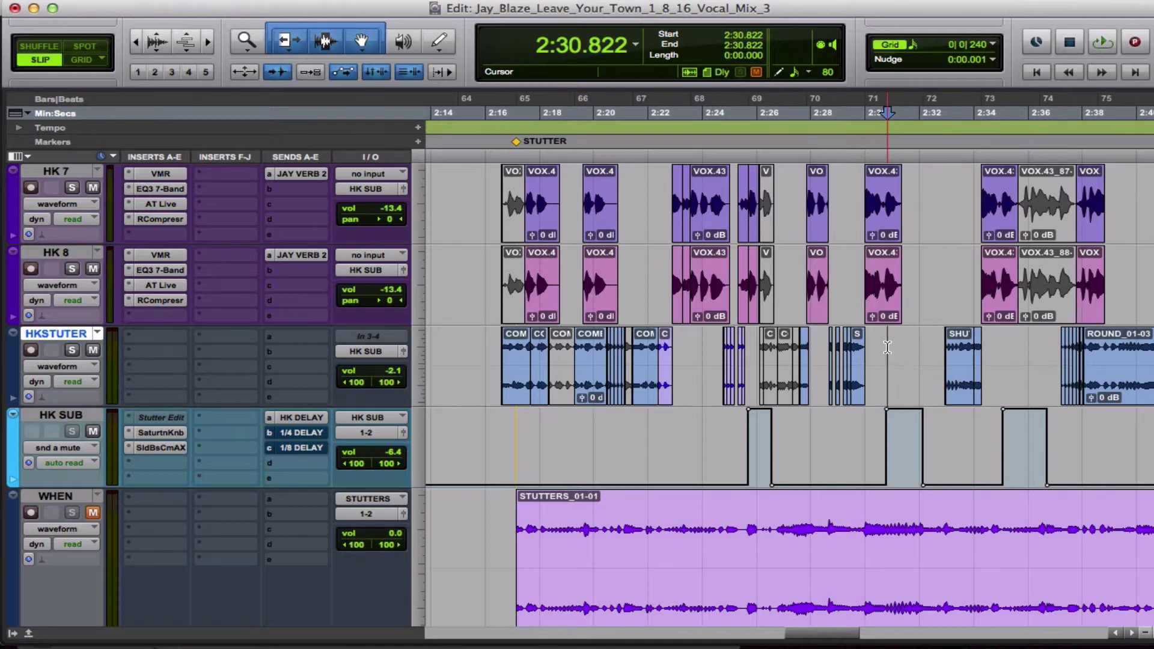
{"action": "left_click", "coordinate": [858, 263]}
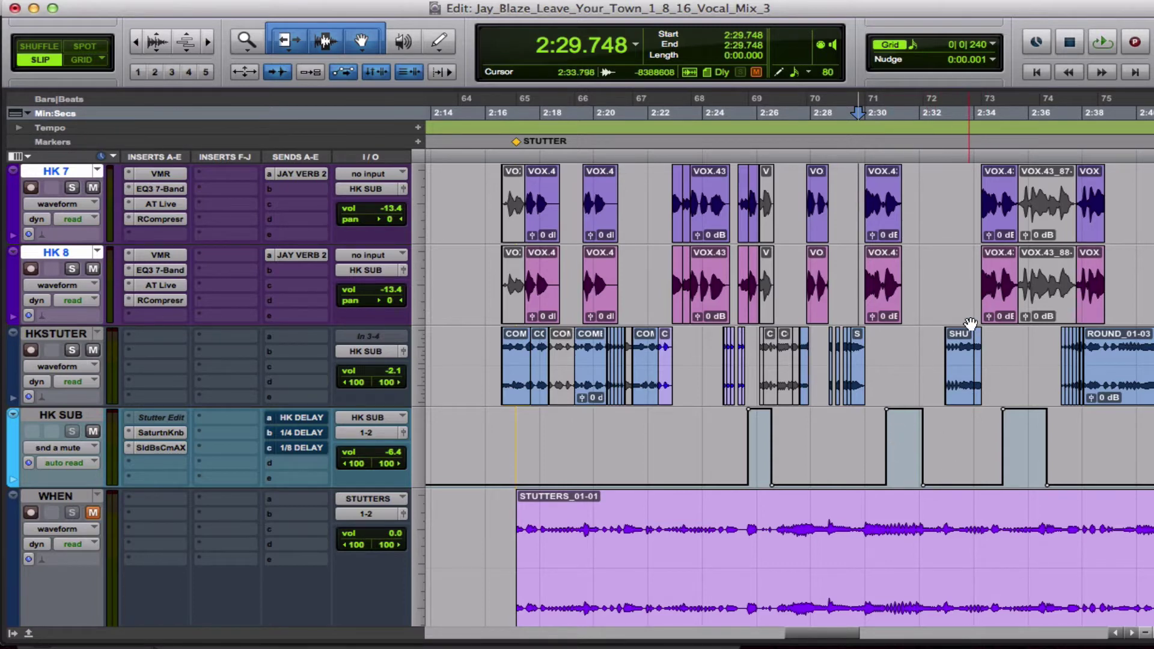
{"action": "key", "text": "space"}
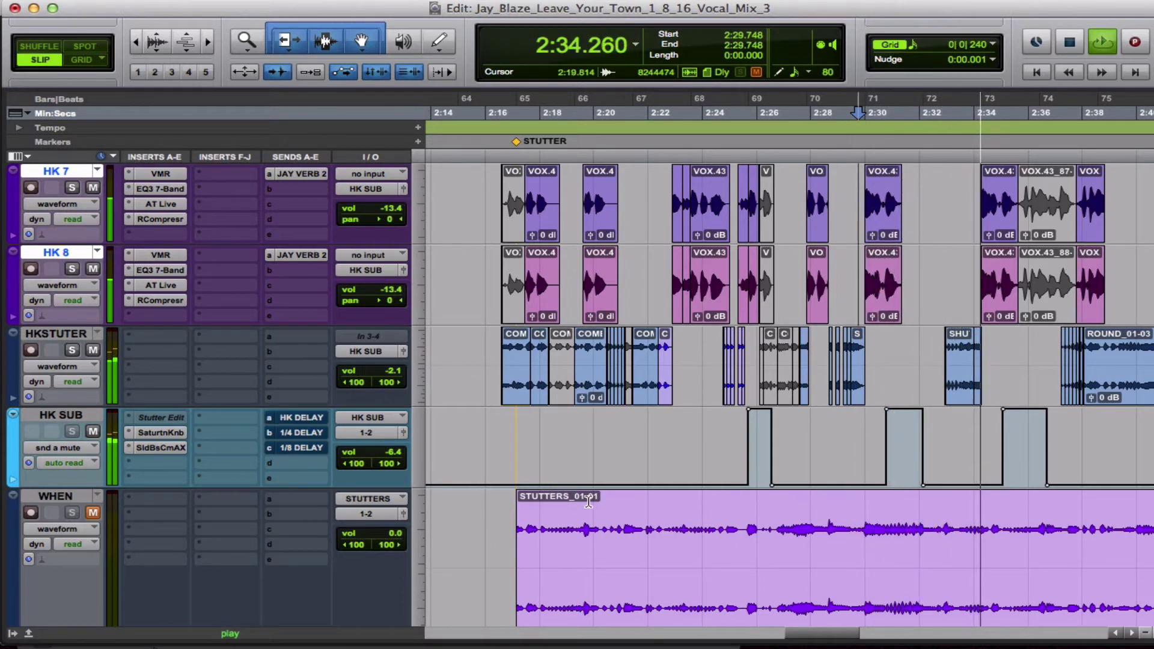
{"action": "key", "text": "space"}
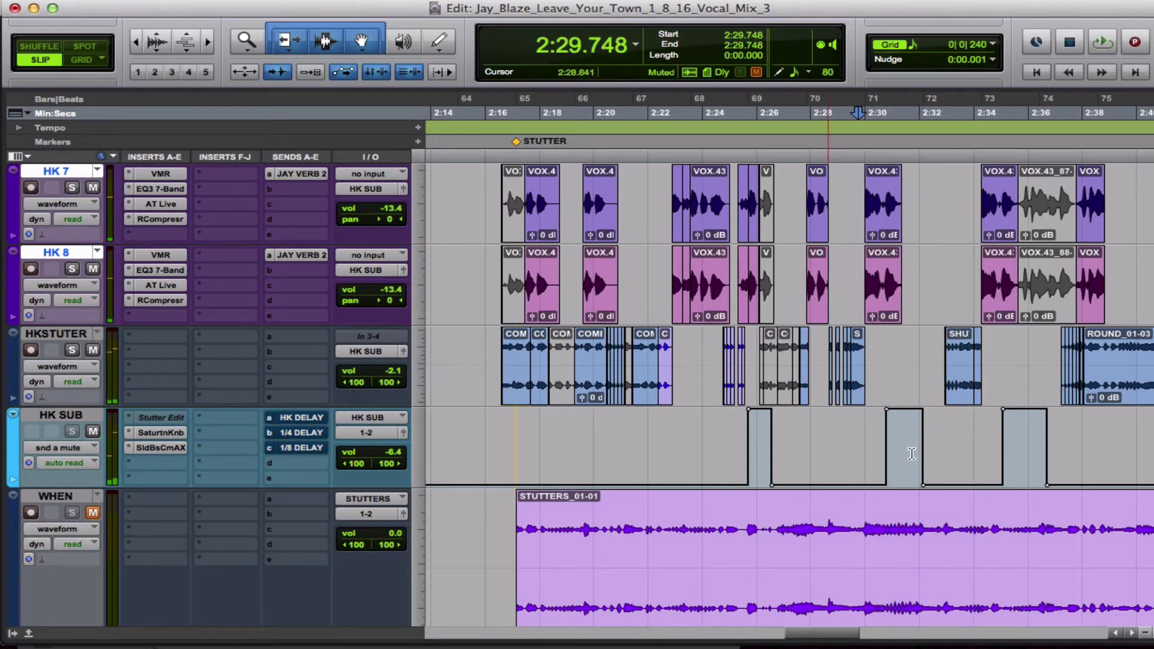
Examine HK SUB's send mute automation around bar 71 up close and play that passage from about 2:30.6.
{"action": "left_click", "coordinate": [894, 350]}
{"action": "key", "text": "super+bracketright"}
{"action": "key", "text": "super+bracketright"}
{"action": "scroll", "coordinate": [894, 350], "scroll_direction": "right", "scroll_amount": 5}
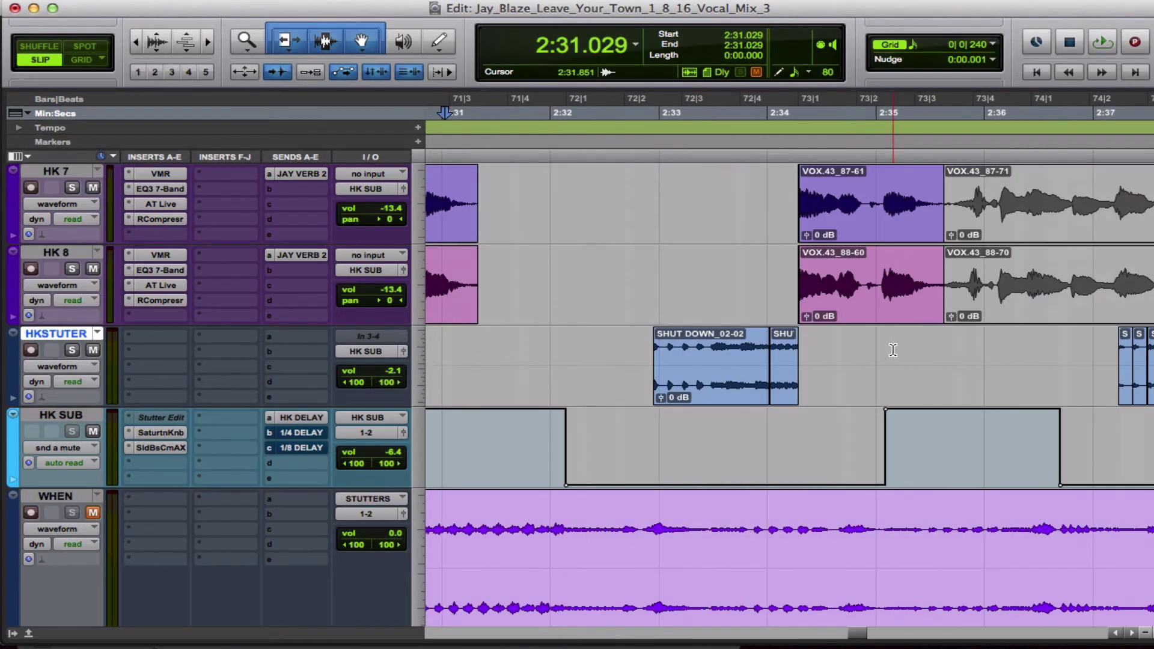
{"action": "scroll", "coordinate": [841, 347], "scroll_direction": "left", "scroll_amount": 4}
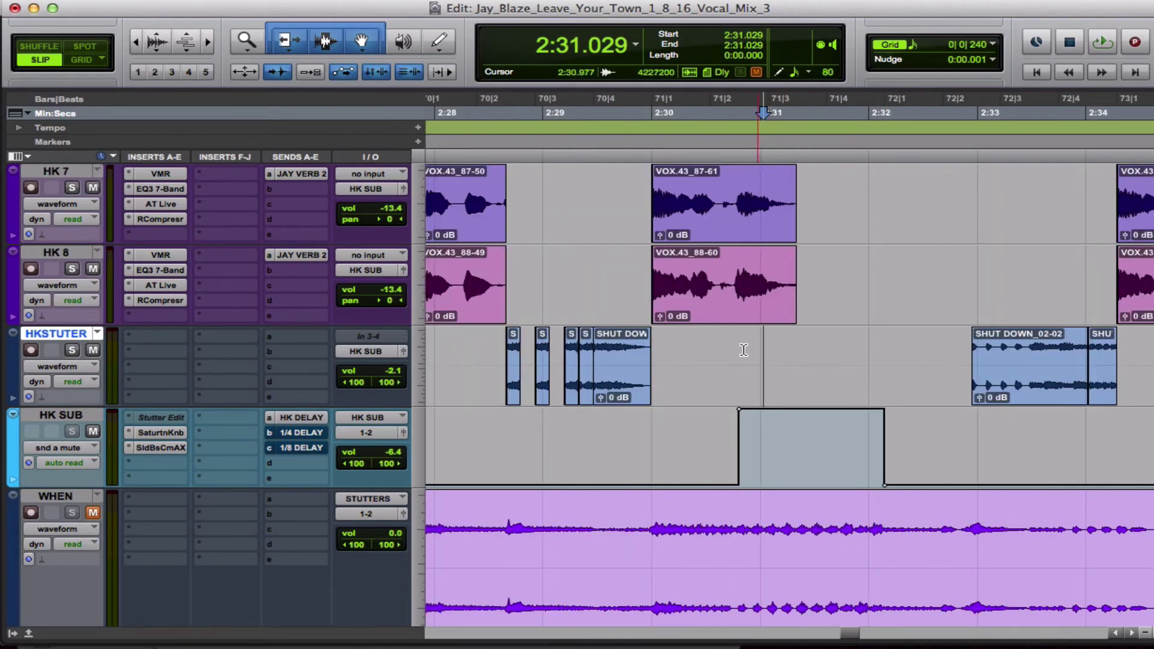
{"action": "left_click", "coordinate": [714, 349]}
{"action": "key", "text": "space"}
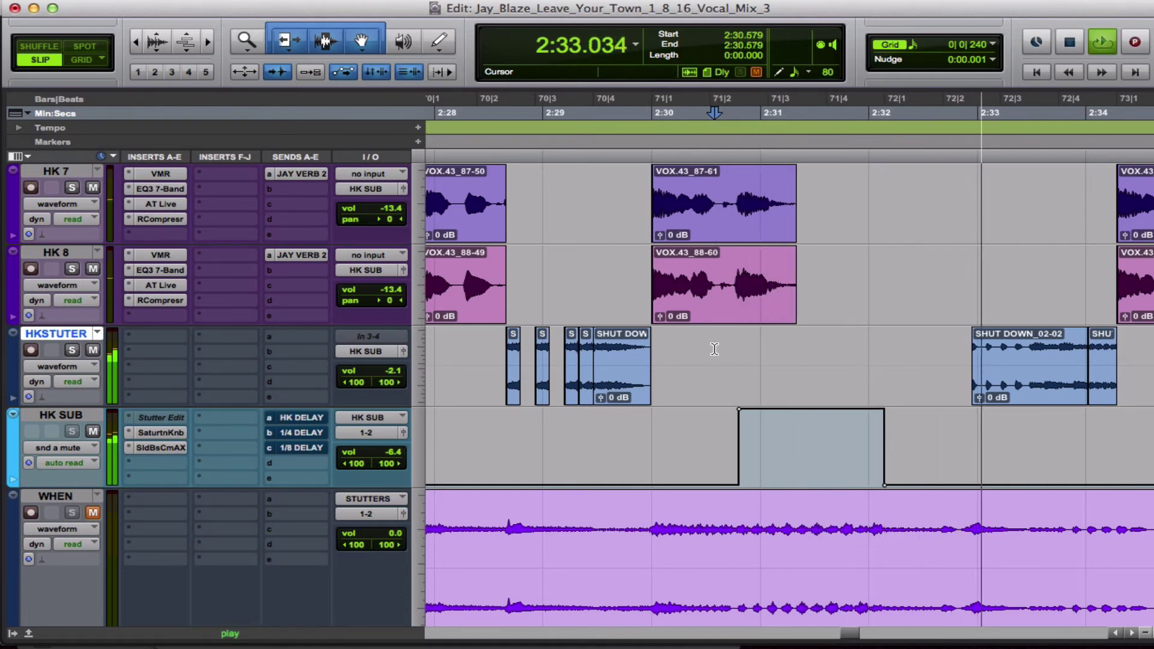
{"action": "key", "text": "space"}
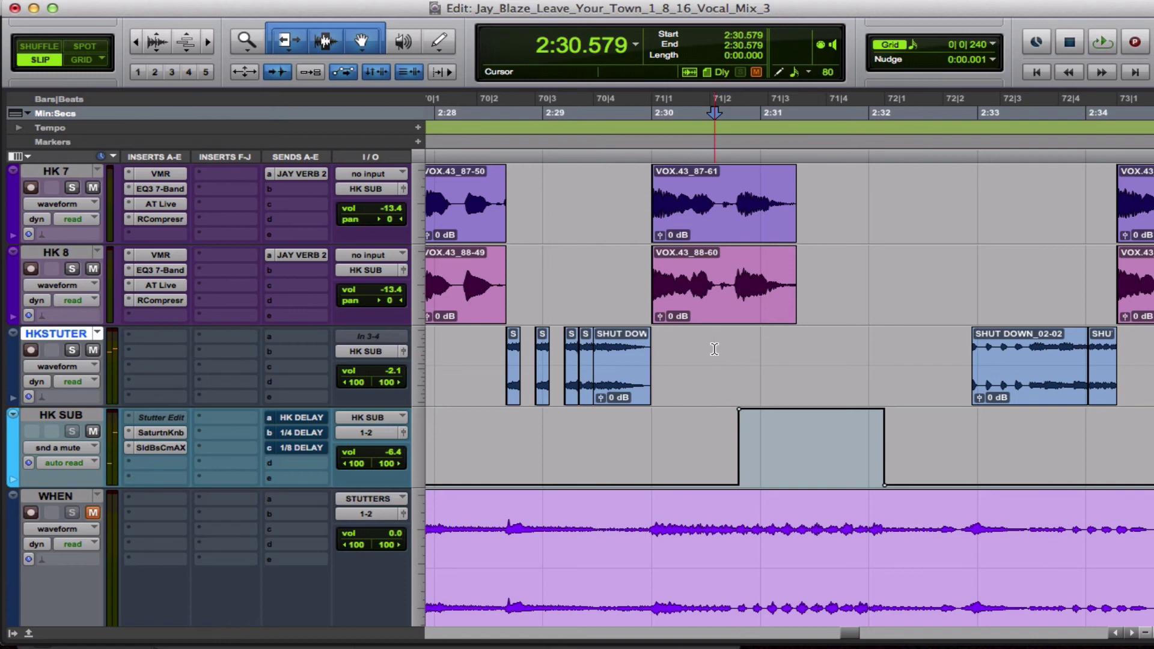